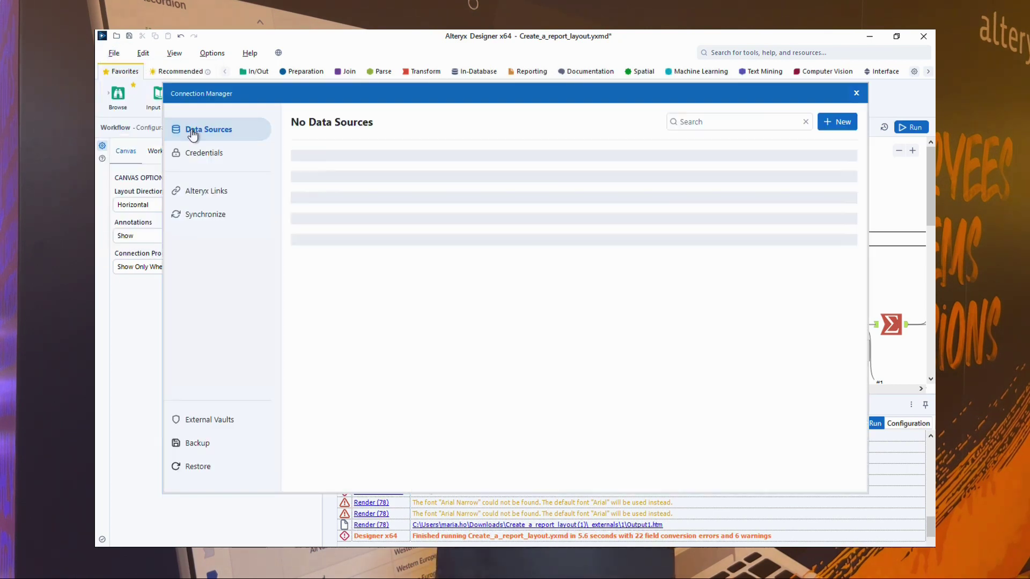
# Create and save a new Analytics Cloud link named Test for workspace Desktop-Cloud-Execution-2.
pyautogui.click(224, 202)
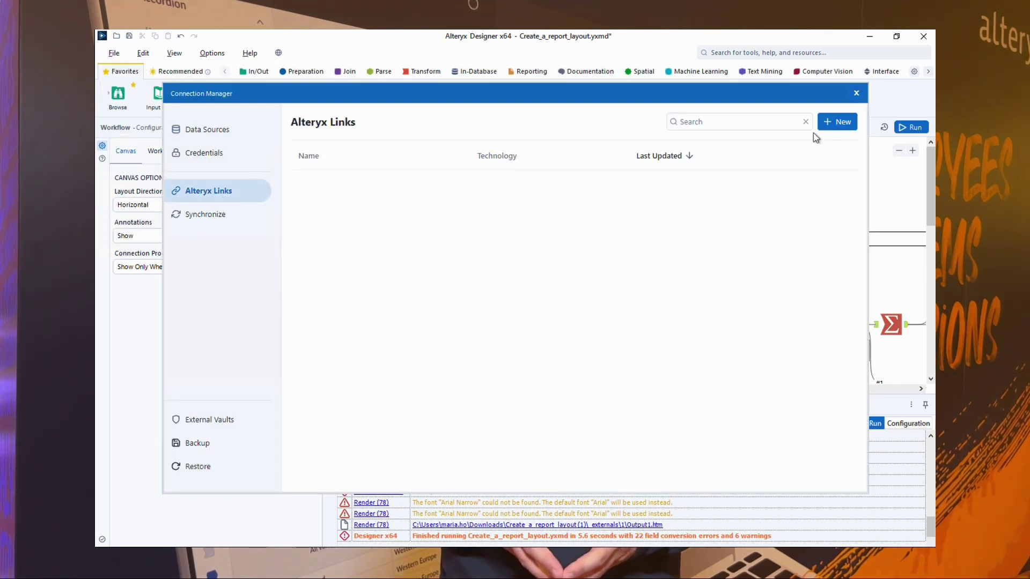
pyautogui.click(837, 122)
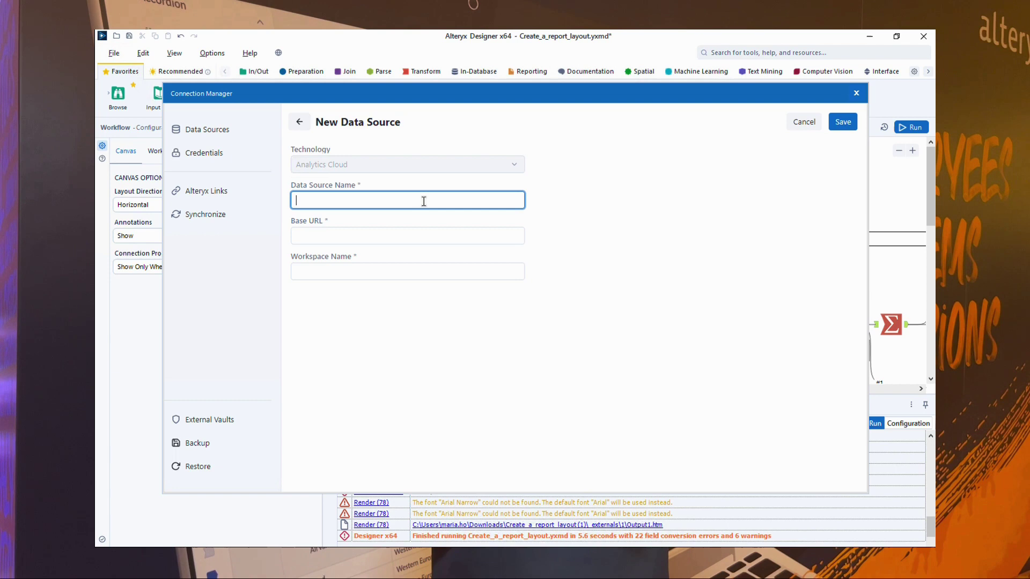
pyautogui.write('Test')
pyautogui.click(382, 238)
pyautogui.click(354, 267)
pyautogui.write('Desktop-Cloud-Execution-2')
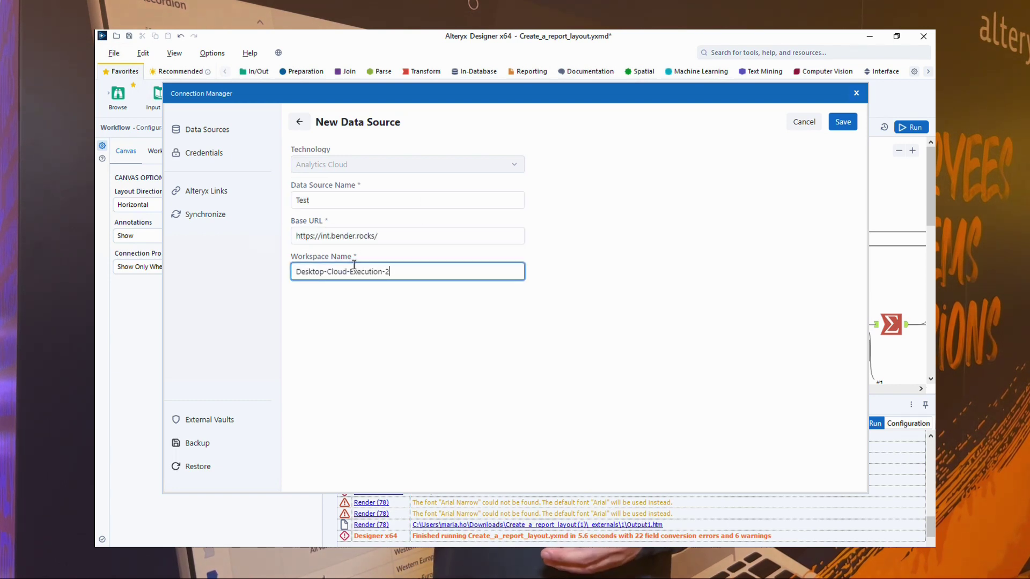
pyautogui.click(843, 122)
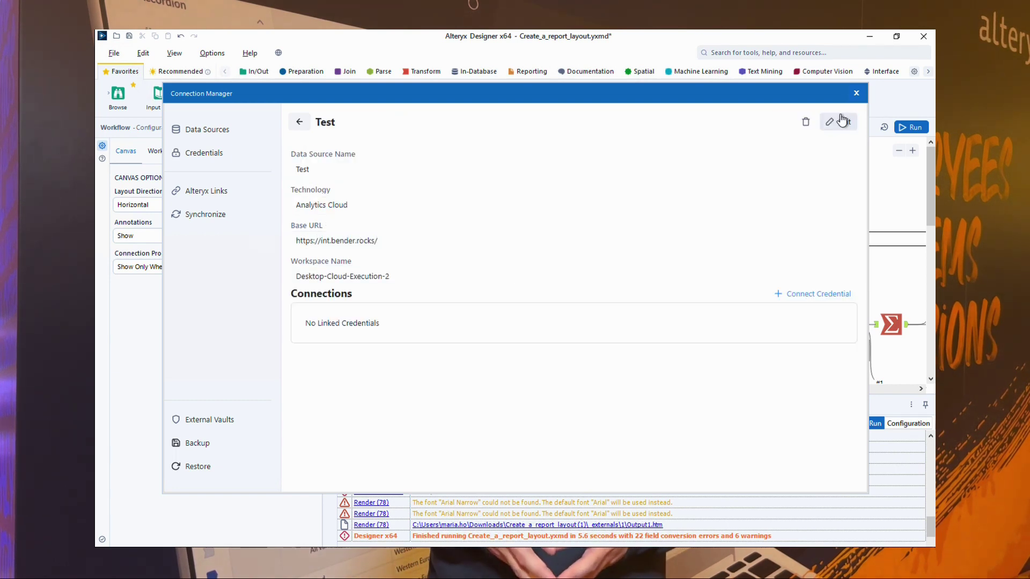
# Connect a new OIDC credential named TestCred to the Test link.
pyautogui.click(831, 299)
pyautogui.click(520, 334)
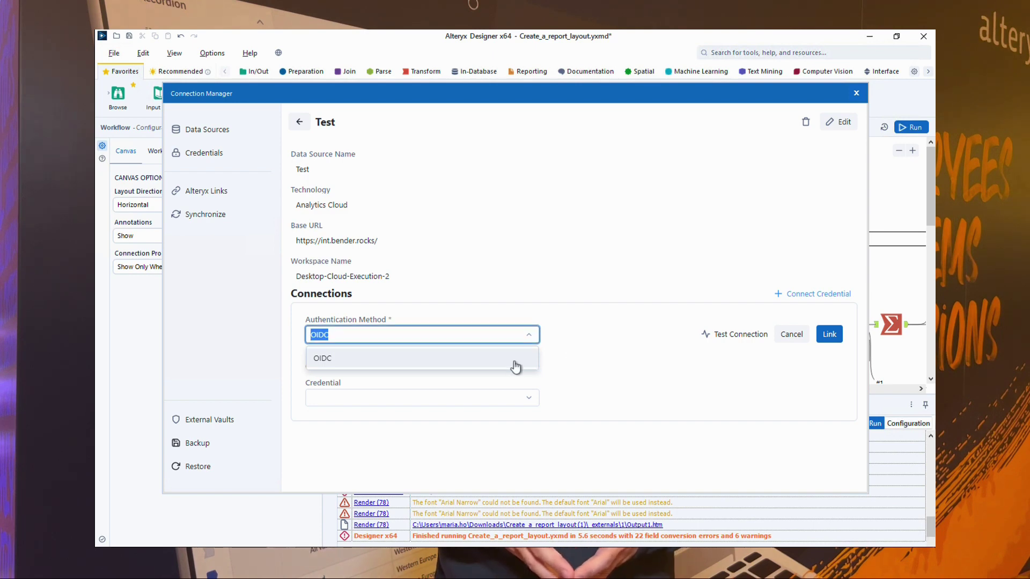
pyautogui.click(515, 358)
pyautogui.click(516, 398)
pyautogui.click(531, 403)
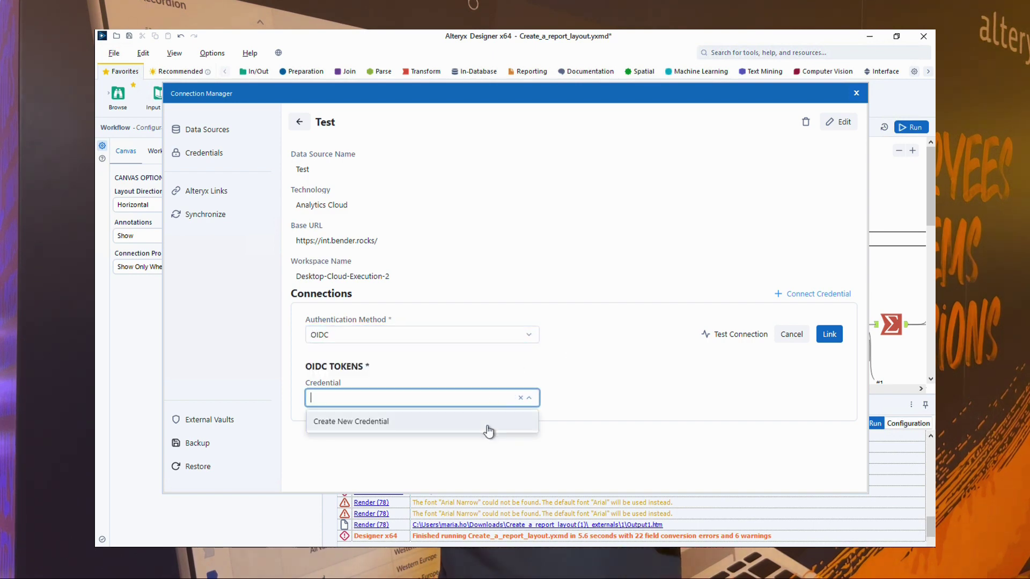
pyautogui.click(488, 423)
pyautogui.click(464, 436)
pyautogui.write('TestCred')
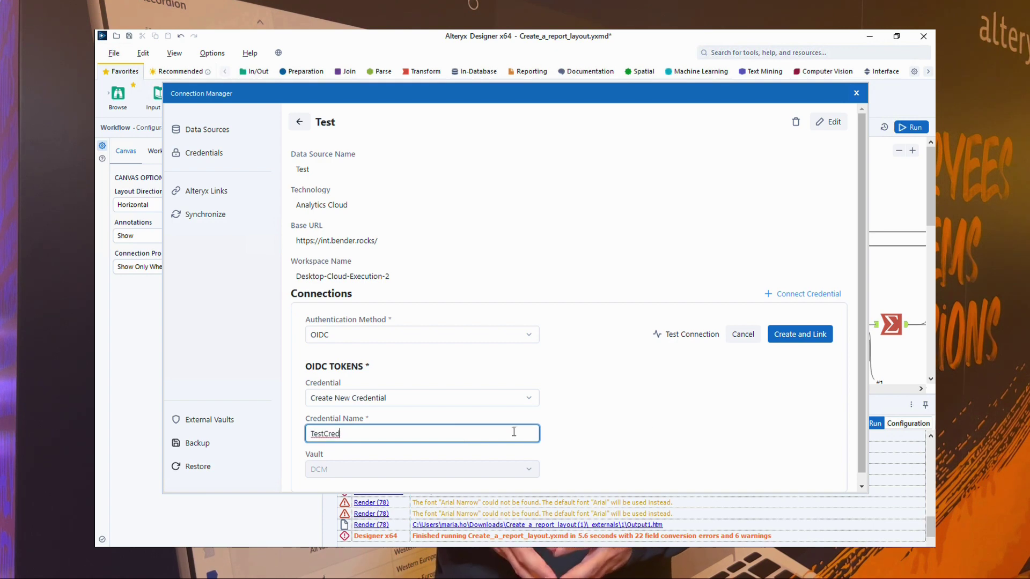
pyautogui.click(656, 427)
pyautogui.scroll(-1, 664, 424)
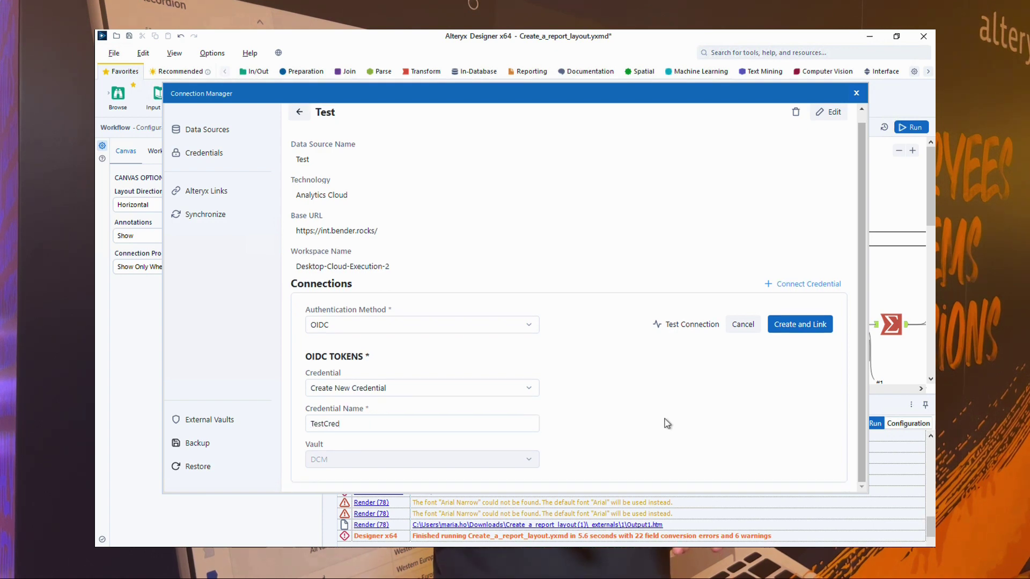
pyautogui.click(796, 326)
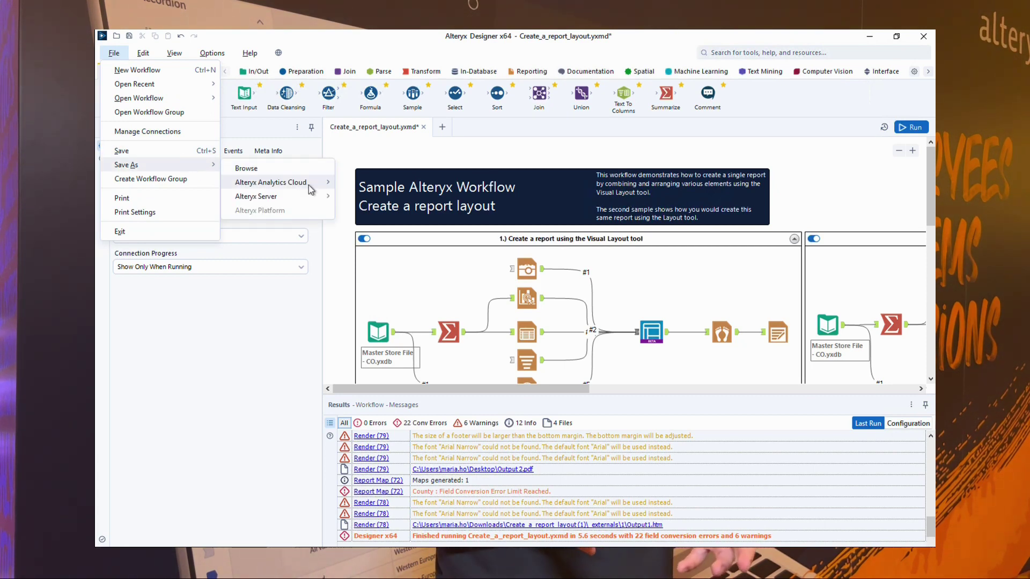
pyautogui.moveTo(270, 183)
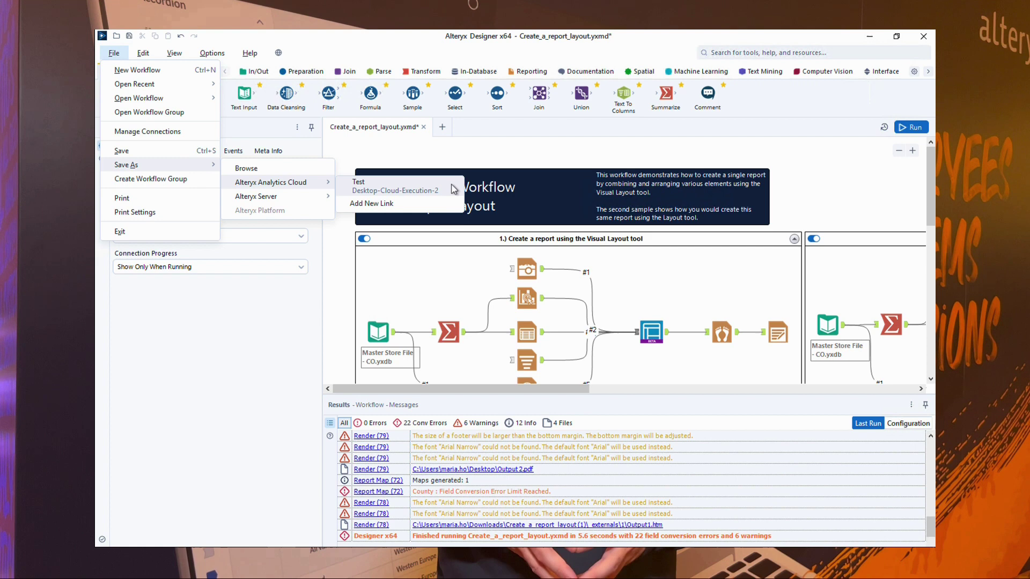
# Save the report layout workflow to the Test Analytics Cloud link.
pyautogui.click(452, 188)
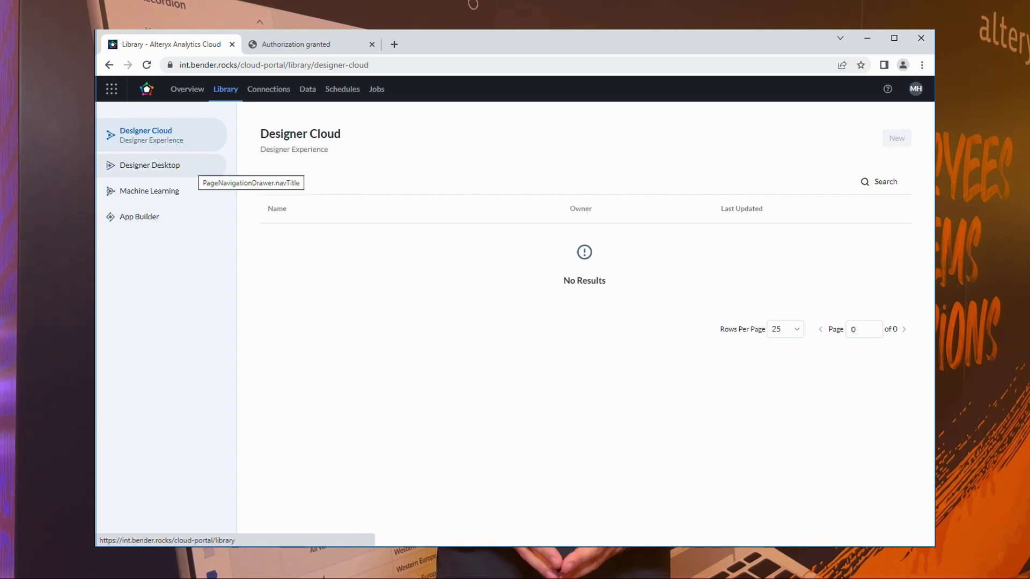
# Start a recurring schedule for Create_a_report_layout from the Designer Desktop library.
pyautogui.click(193, 169)
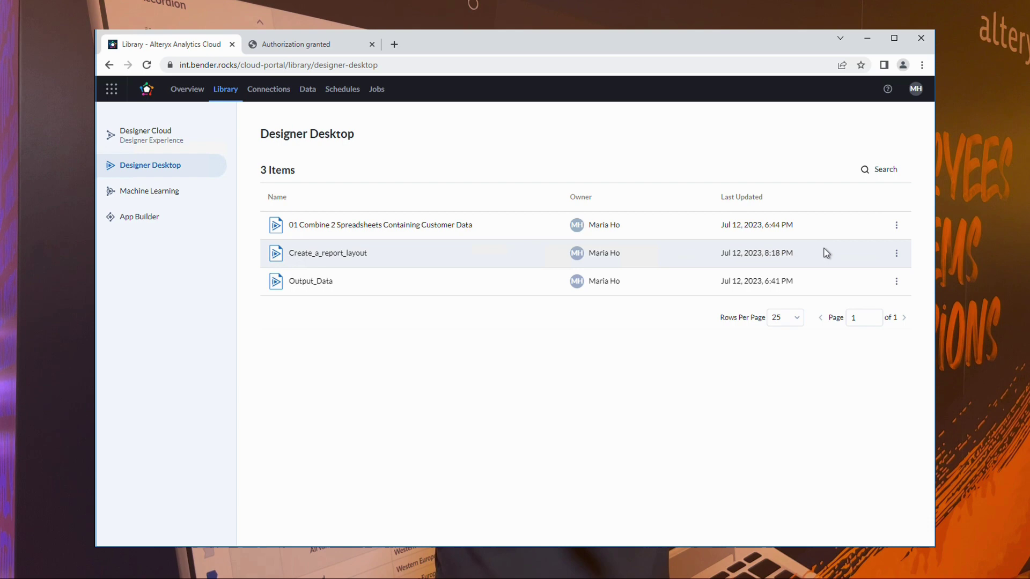
pyautogui.click(808, 302)
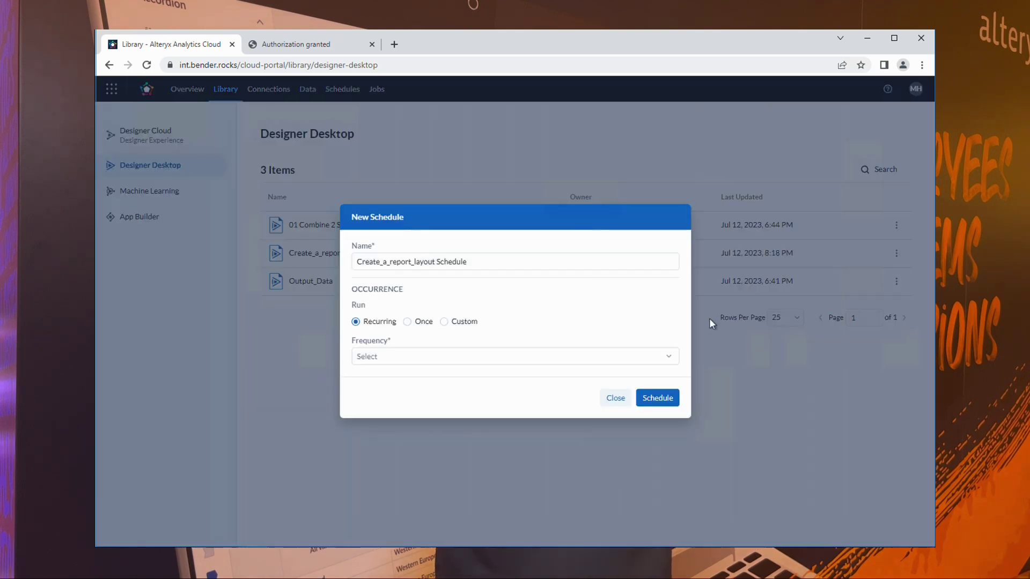
pyautogui.click(407, 322)
pyautogui.click(445, 299)
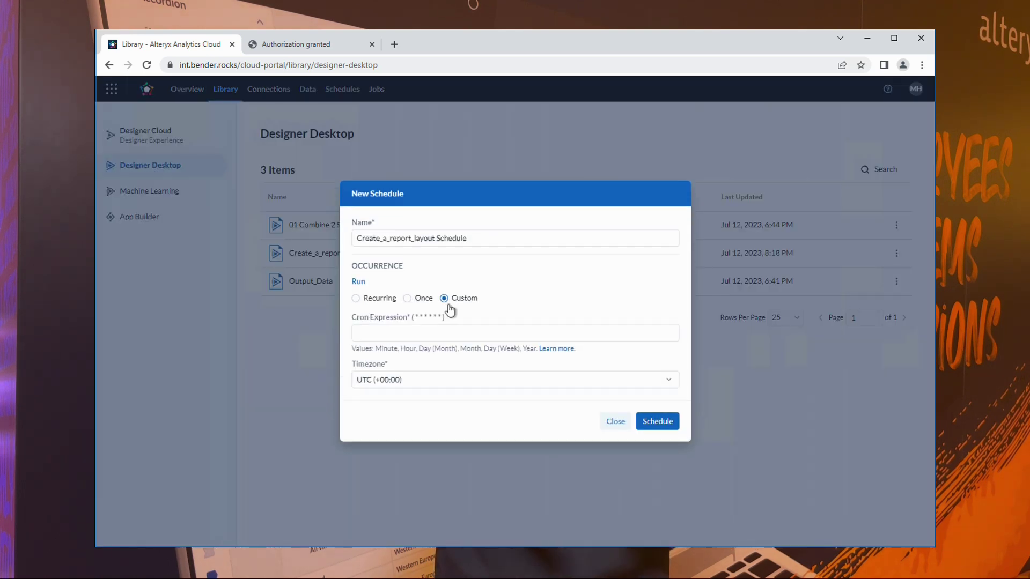
pyautogui.click(374, 300)
# Make the schedule run daily at 08:00 am US/Pacific.
pyautogui.click(453, 357)
pyautogui.click(440, 399)
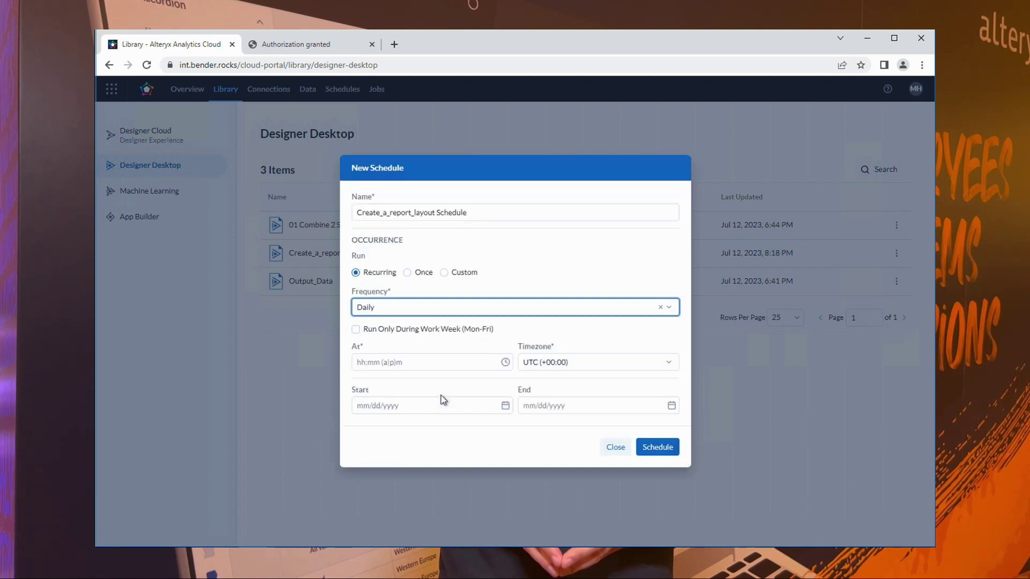
pyautogui.click(469, 362)
pyautogui.click(437, 391)
pyautogui.click(596, 362)
pyautogui.click(592, 302)
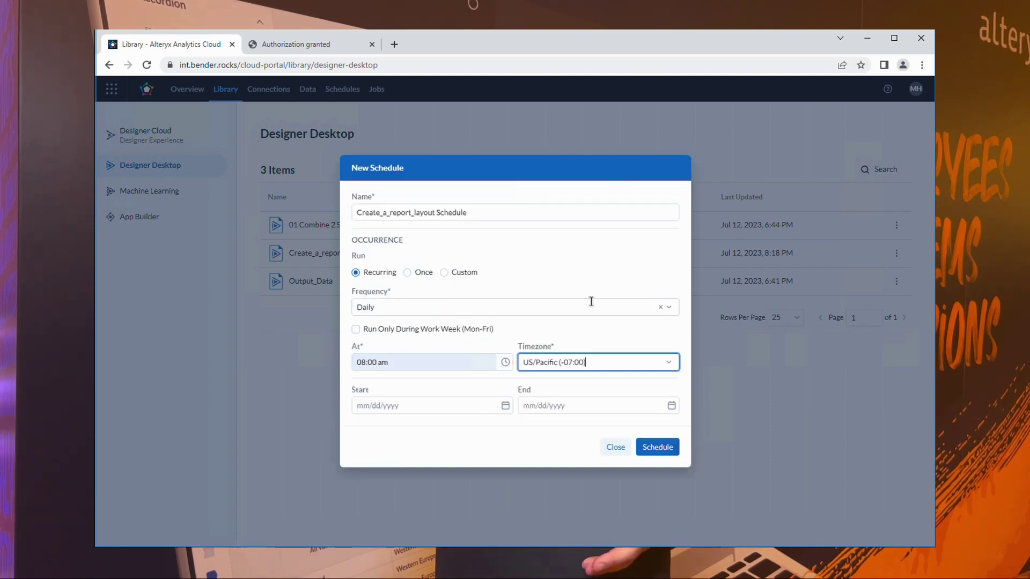
# Set the schedule to run 07/12/2023 to 07/31/2023, create it and view Schedules.
pyautogui.click(505, 407)
pyautogui.click(424, 313)
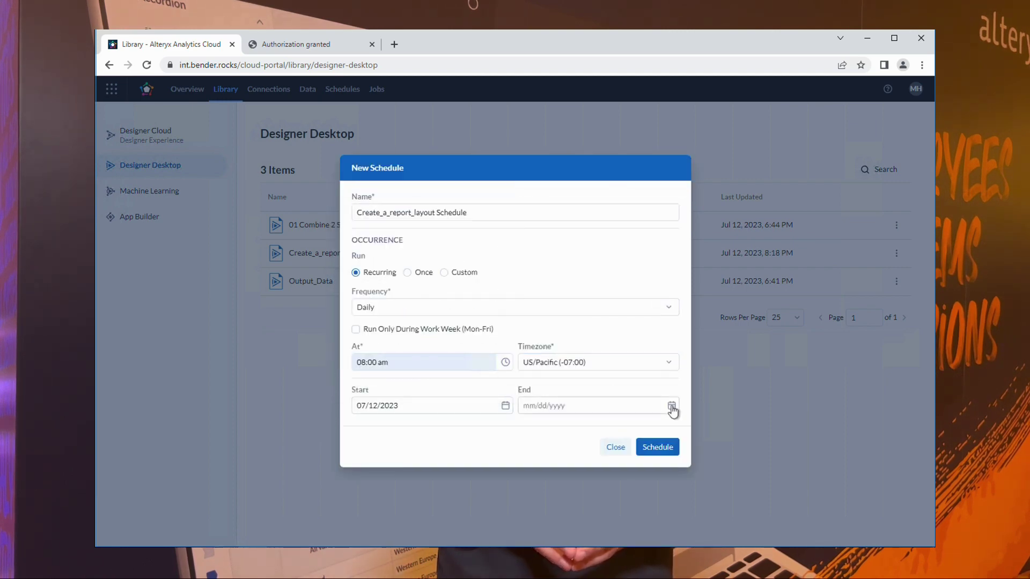
pyautogui.click(671, 405)
pyautogui.click(543, 380)
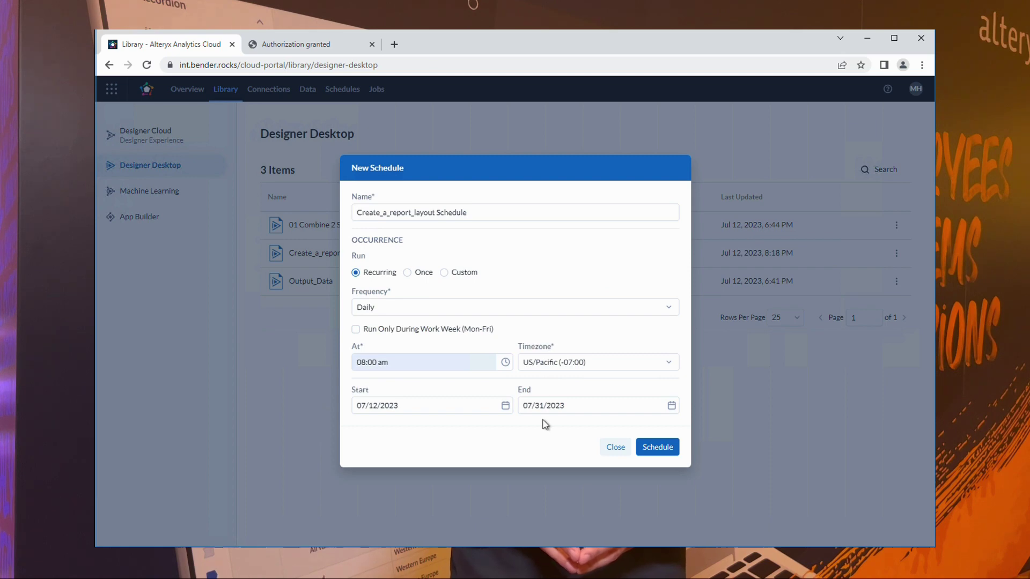
pyautogui.click(643, 449)
pyautogui.click(343, 93)
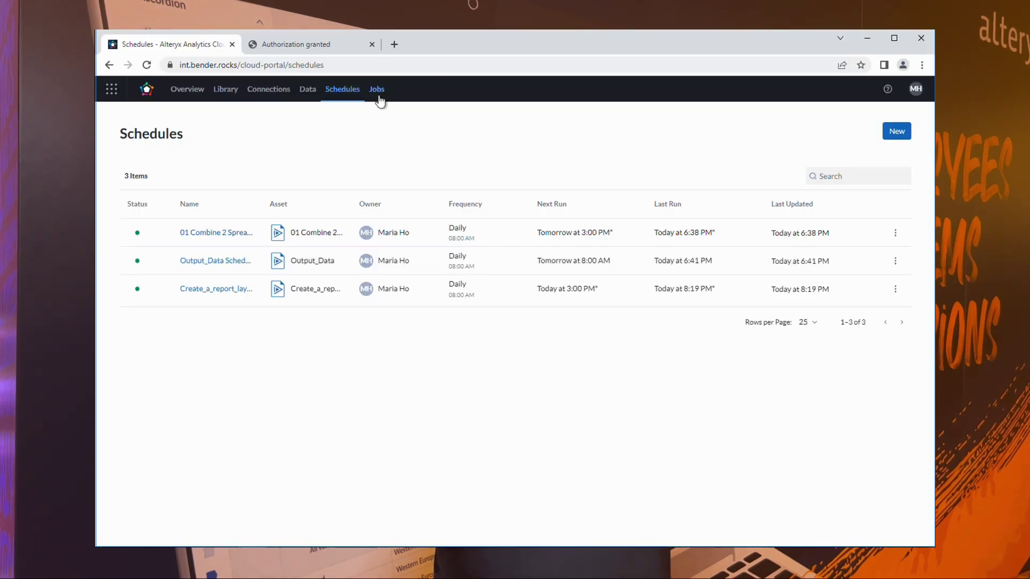
# Download the output zip of a Designer Desktop job from the Jobs page.
pyautogui.click(376, 90)
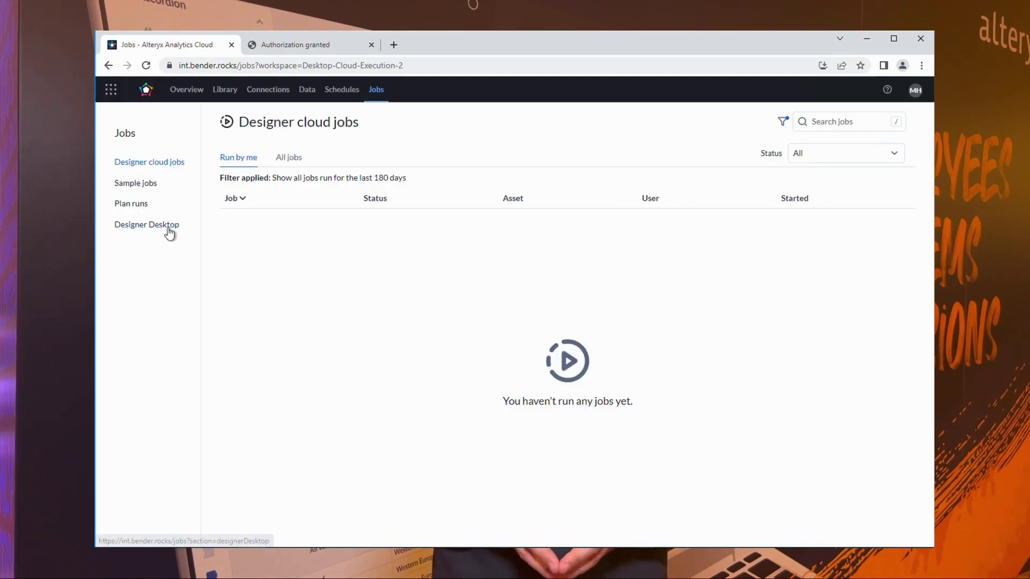
pyautogui.click(169, 230)
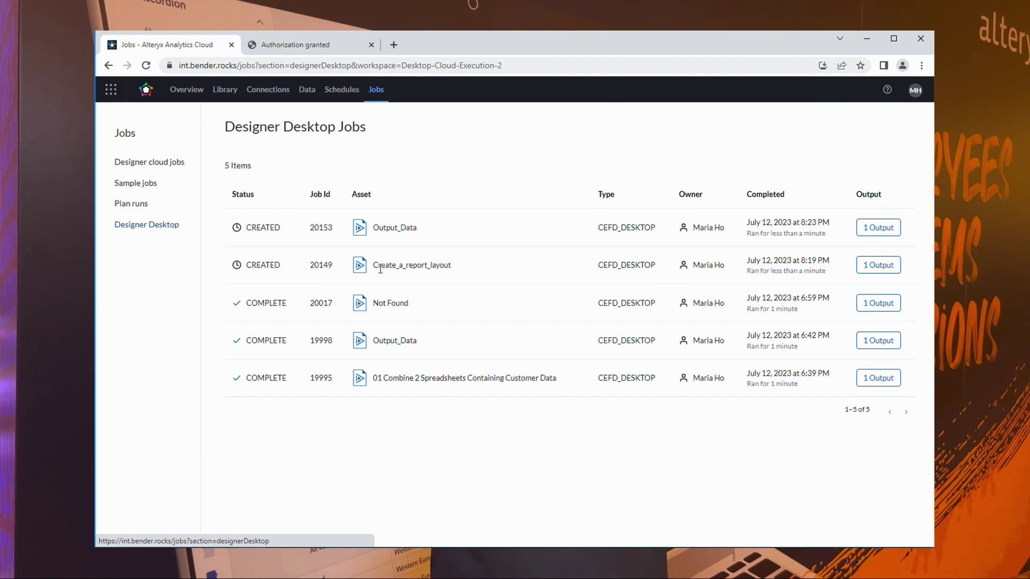
pyautogui.click(875, 310)
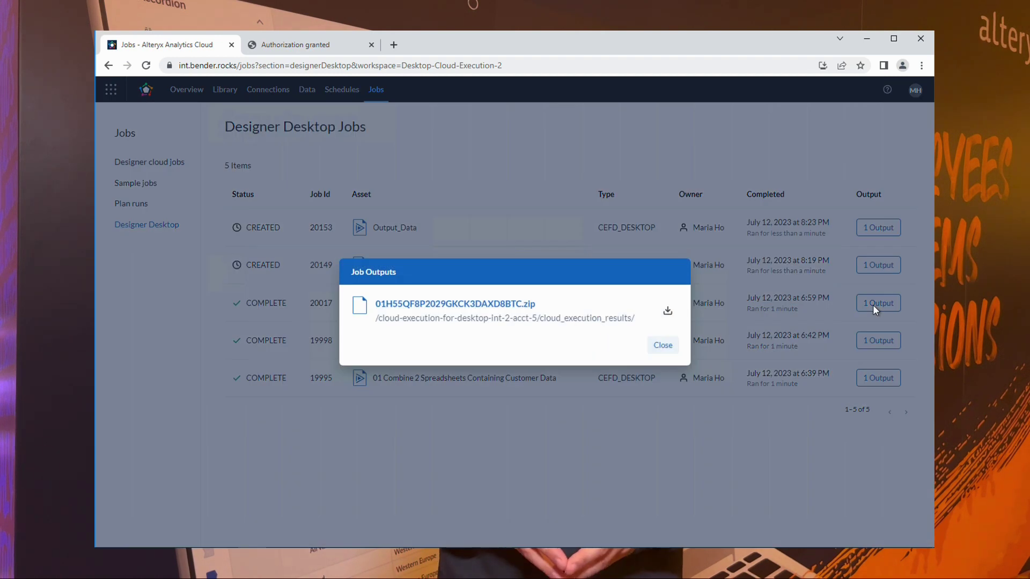
pyautogui.click(668, 314)
# Open the downloaded zip and the Output 2 report in its _externals\1 folder.
pyautogui.click(173, 531)
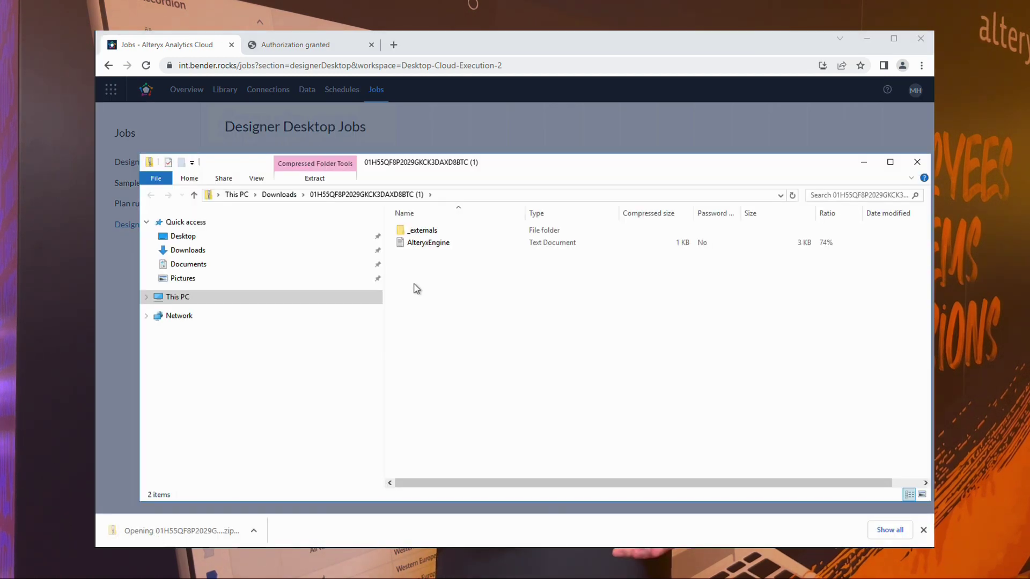
pyautogui.doubleClick(422, 231)
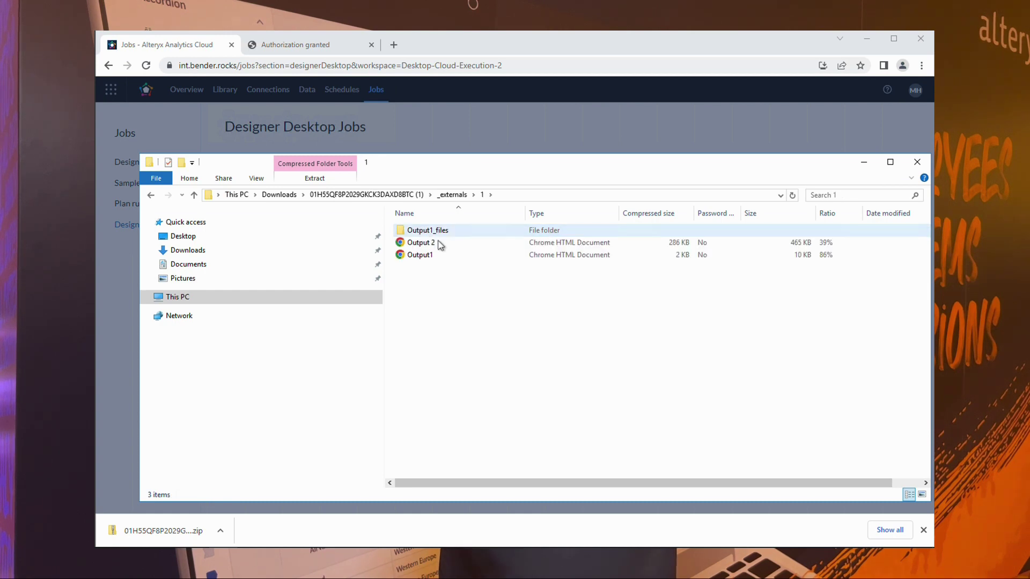
pyautogui.doubleClick(476, 243)
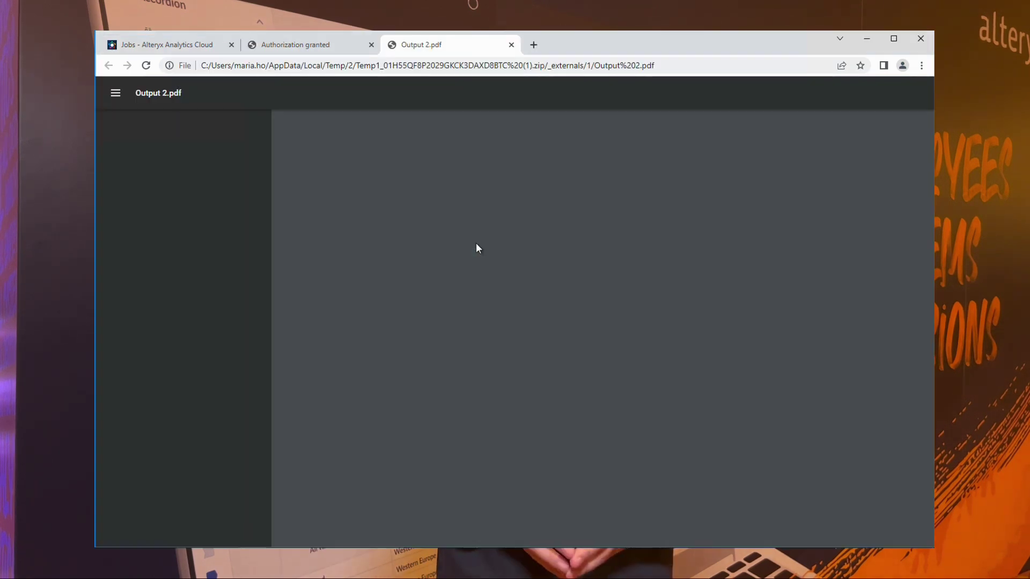
pyautogui.scroll(-3, 799, 333)
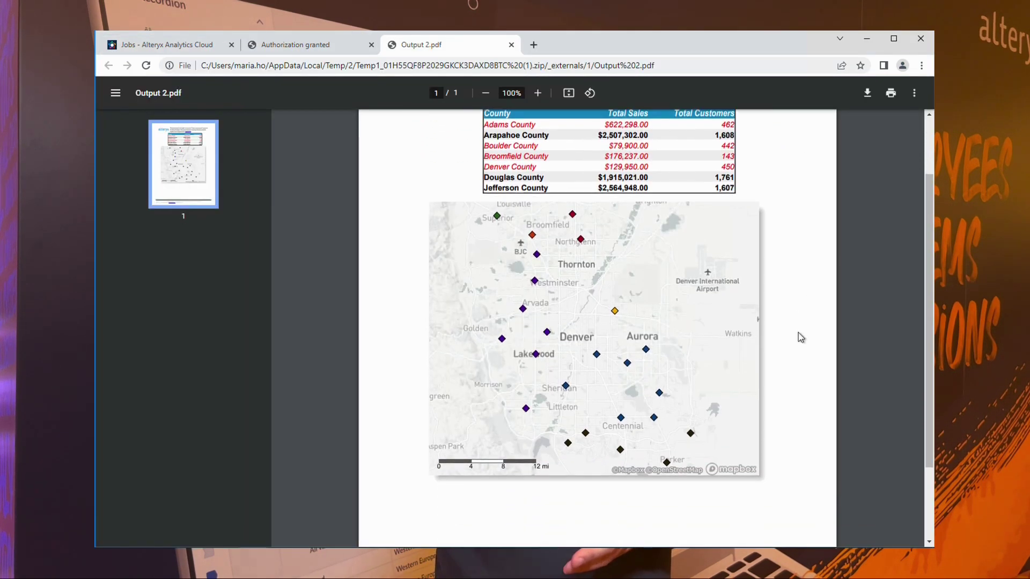